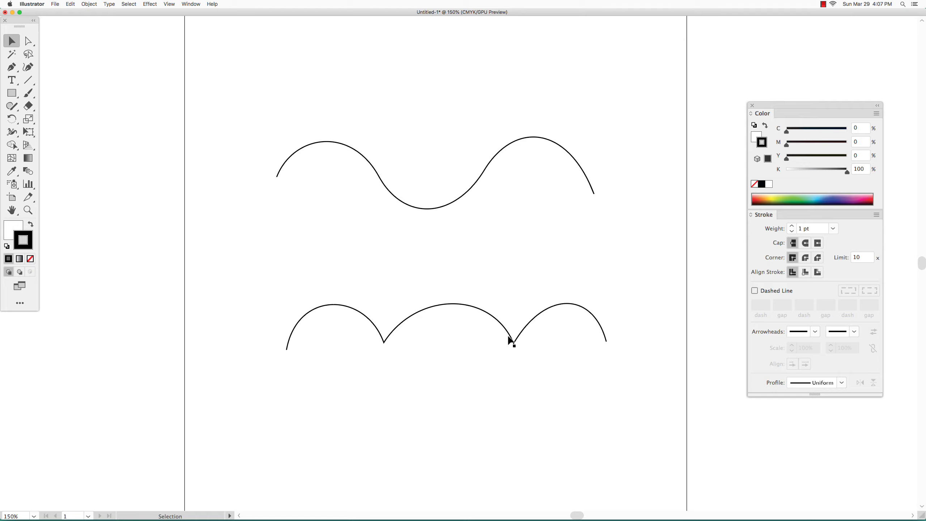
Undo to shift the upper wave slightly down and right, then switch to Direct Selection.
key(super+z)
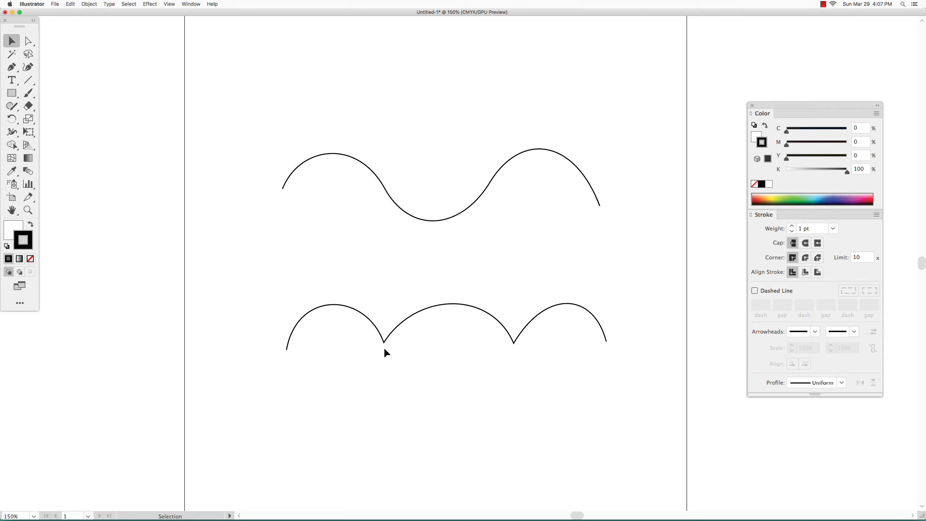
key(a)
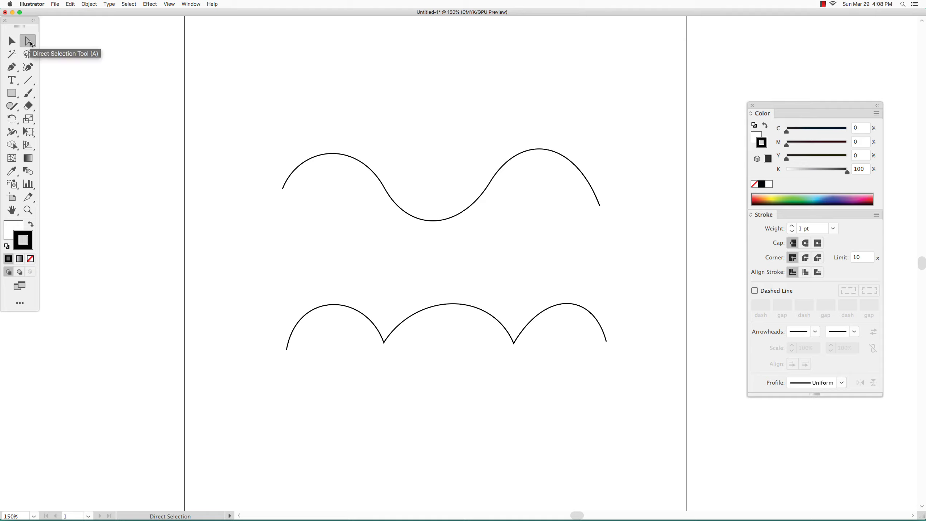
click(329, 159)
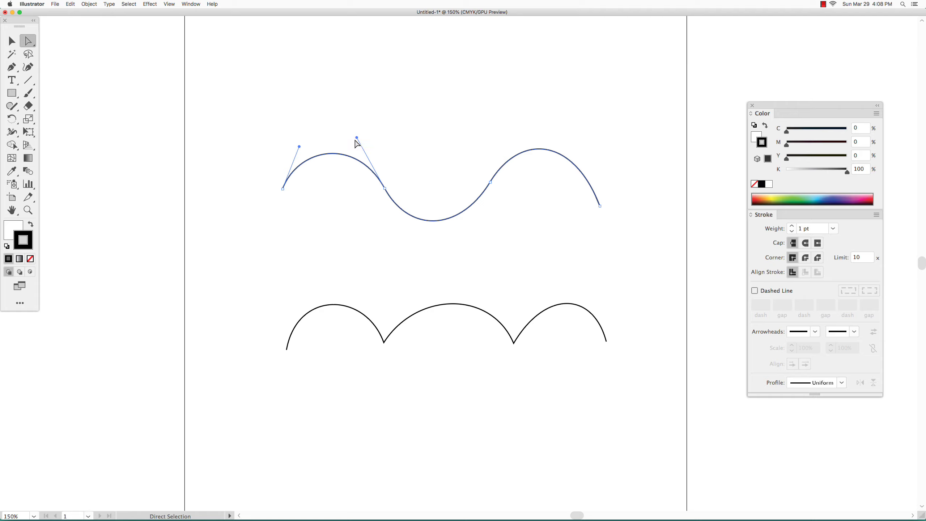
drag(358, 138, 360, 142)
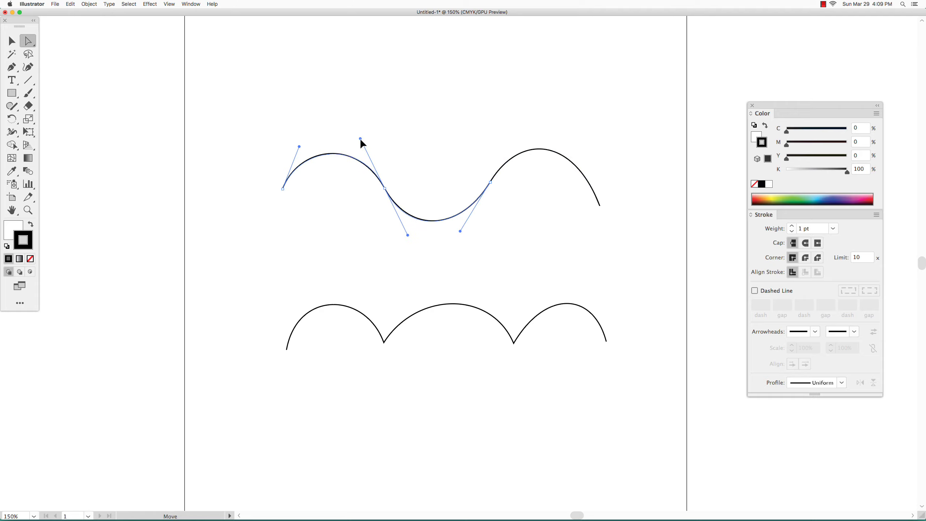
drag(300, 147, 302, 144)
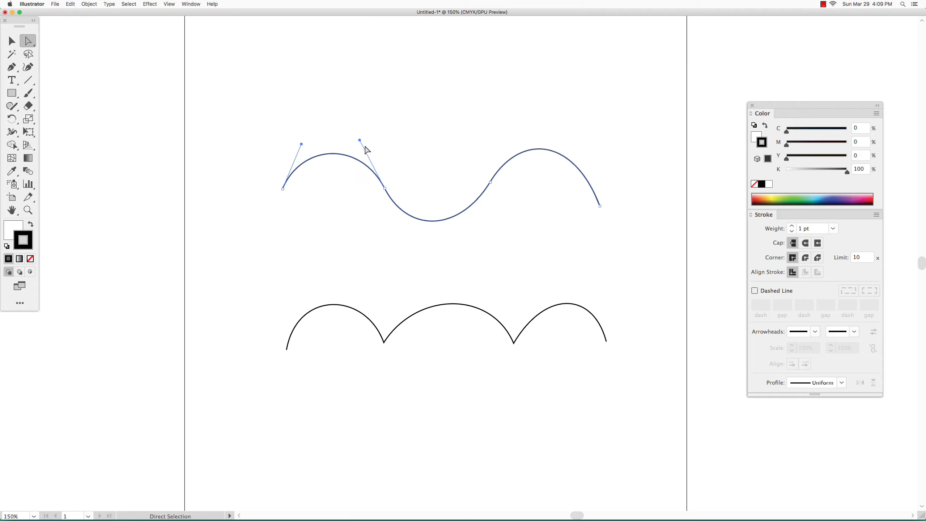
drag(360, 141, 360, 146)
drag(300, 145, 302, 147)
drag(360, 146, 358, 144)
click(338, 162)
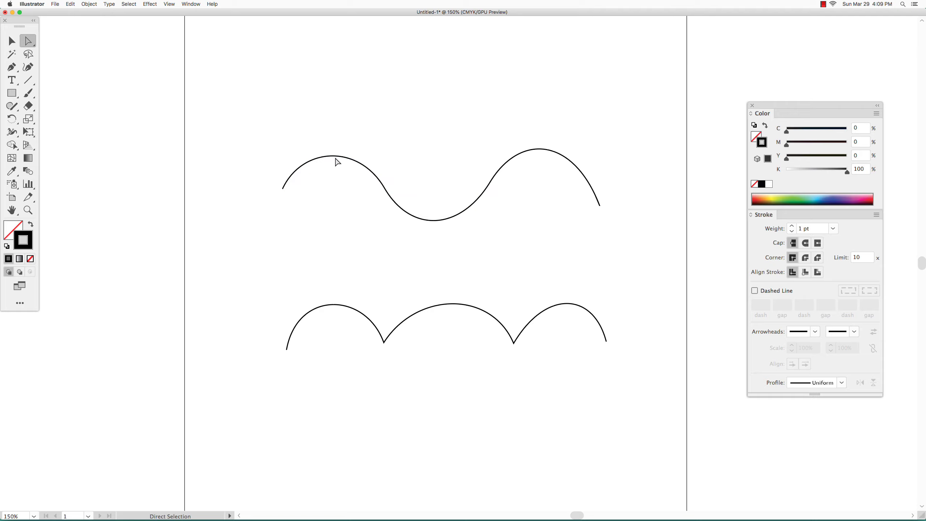
click(336, 157)
click(450, 220)
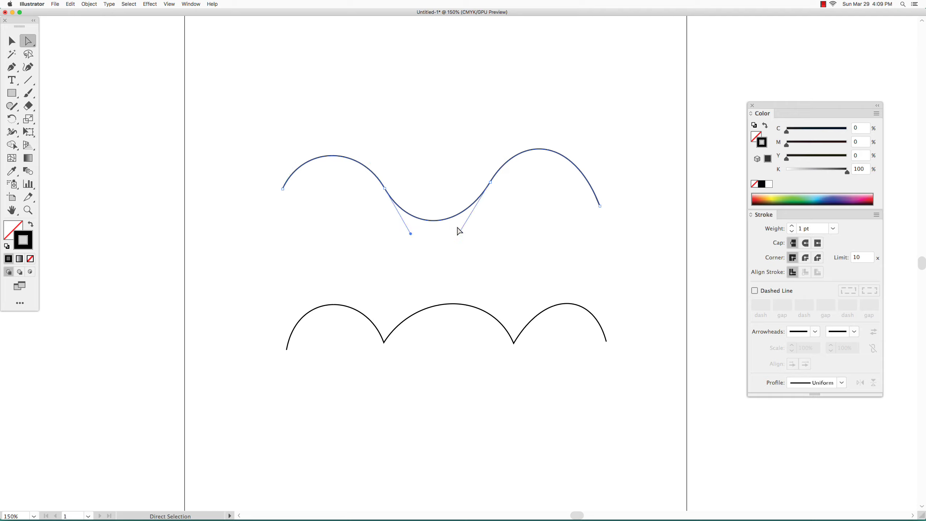
click(545, 151)
click(345, 307)
click(435, 304)
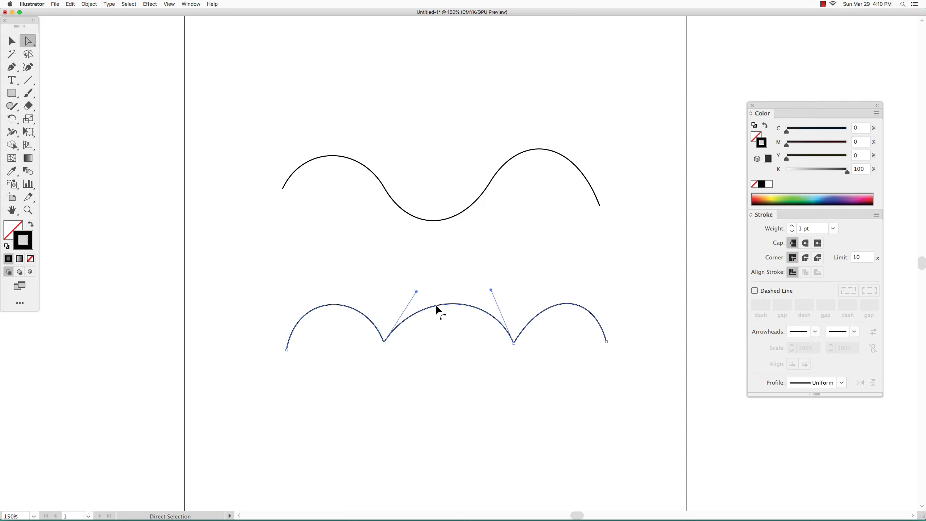
click(562, 306)
click(562, 305)
click(381, 202)
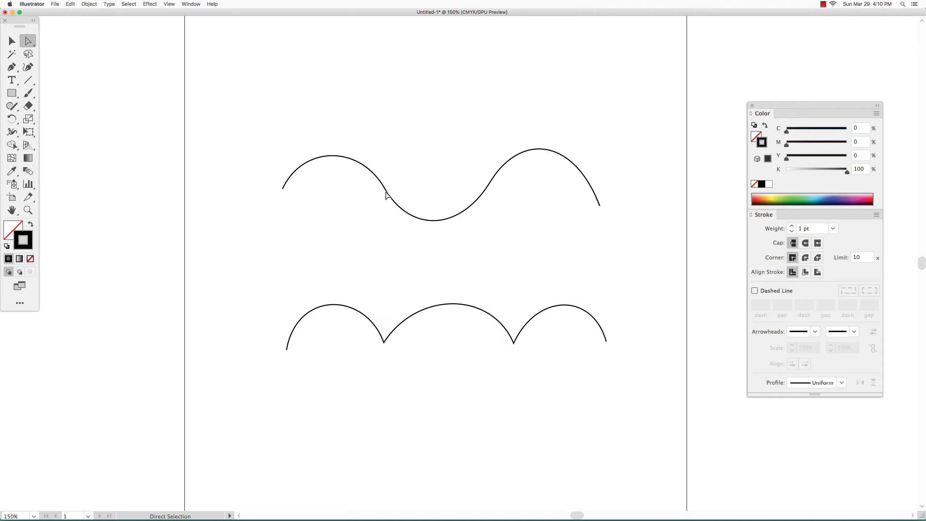
click(390, 198)
click(385, 189)
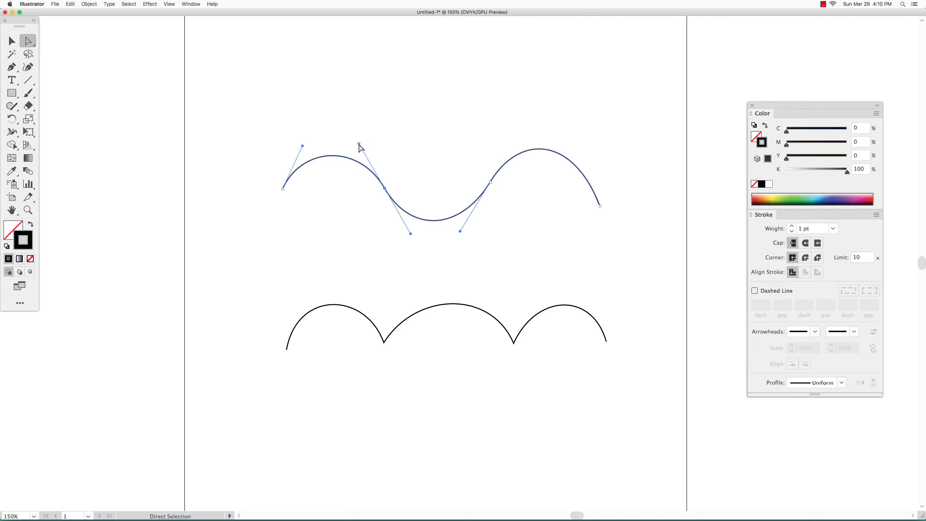
Swing the wave's left and right bend handles so it twists into an overhanging S.
drag(360, 144, 417, 143)
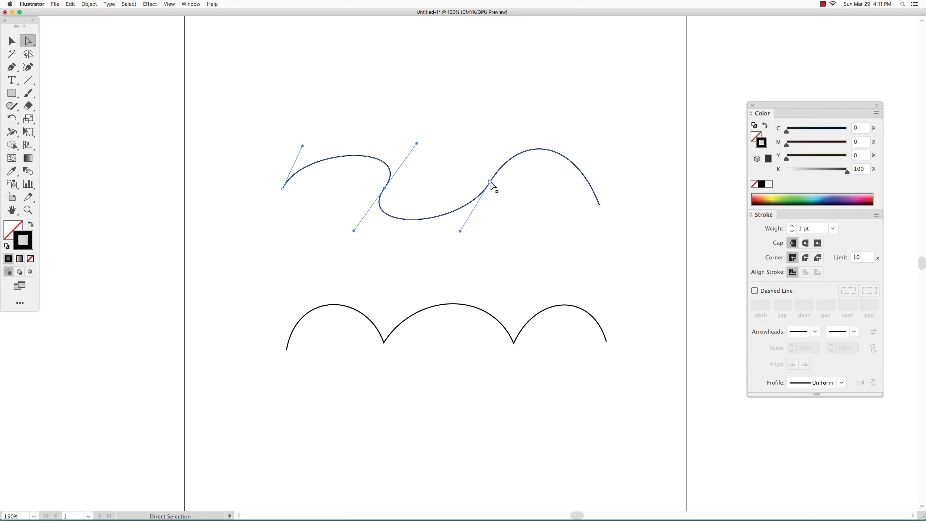
click(491, 182)
drag(521, 132, 454, 139)
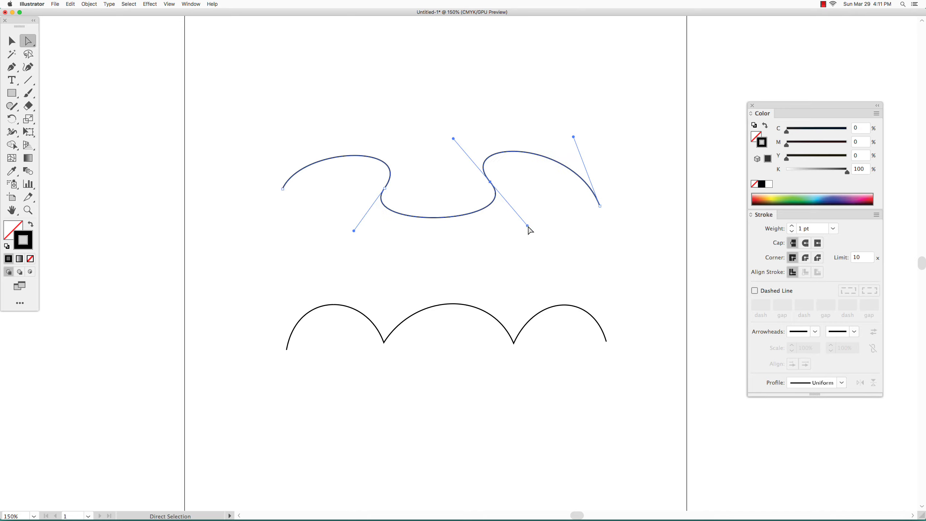
drag(528, 227, 477, 247)
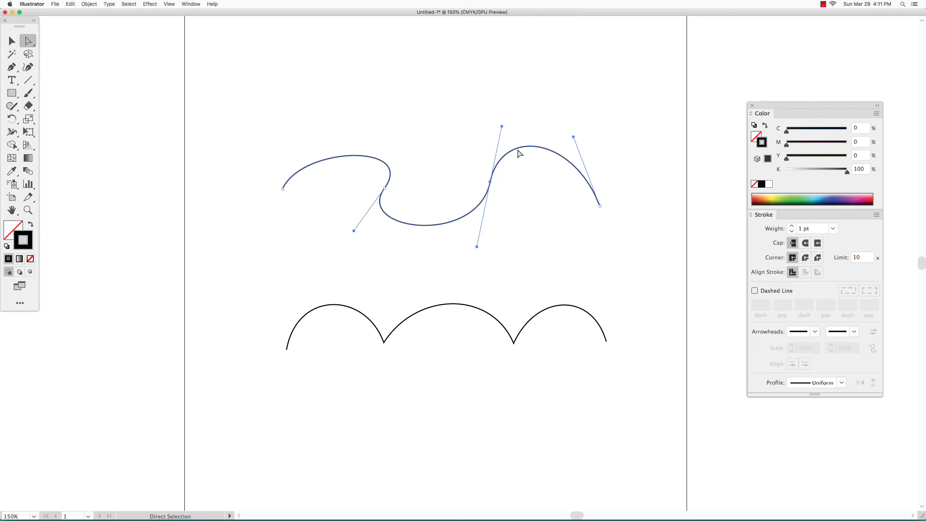
click(498, 194)
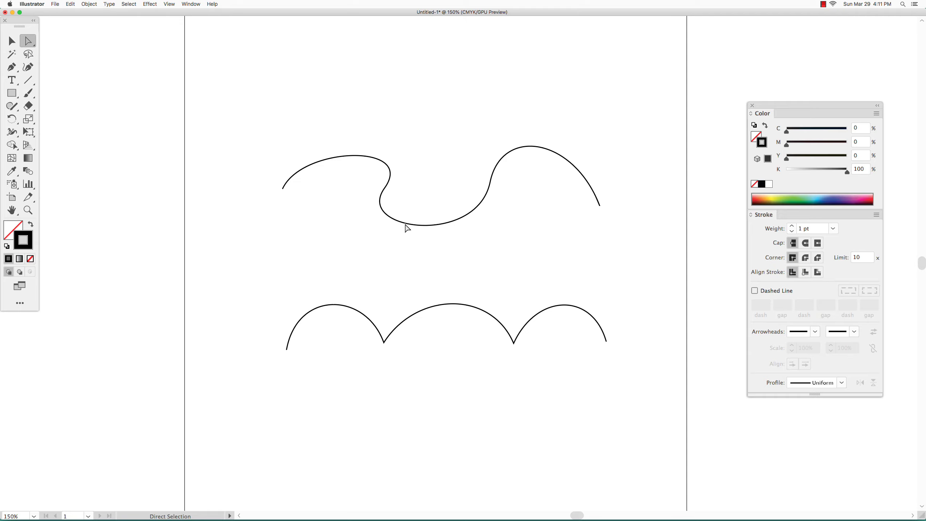
click(385, 344)
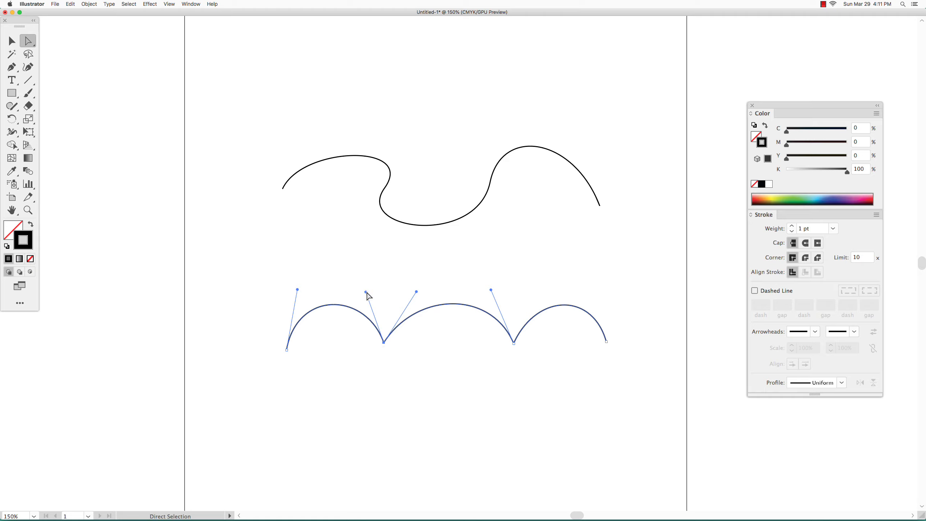
Round out the left scallop by adjusting handles at its start and middle point.
mouse_move(366, 293)
mouse_down()
mouse_move(348, 302)
mouse_move(380, 300)
mouse_move(369, 293)
mouse_up()
drag(297, 290, 295, 294)
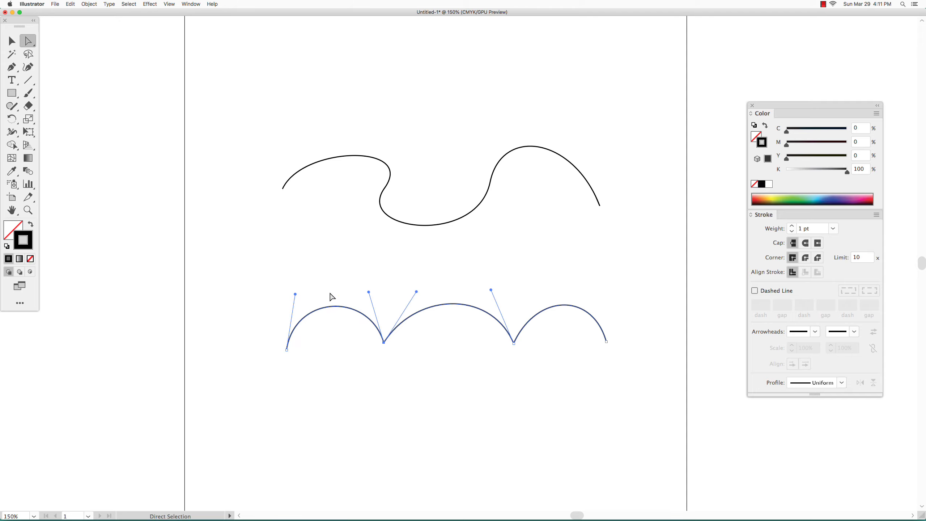
mouse_move(369, 292)
mouse_down()
mouse_move(349, 299)
mouse_move(362, 300)
mouse_up()
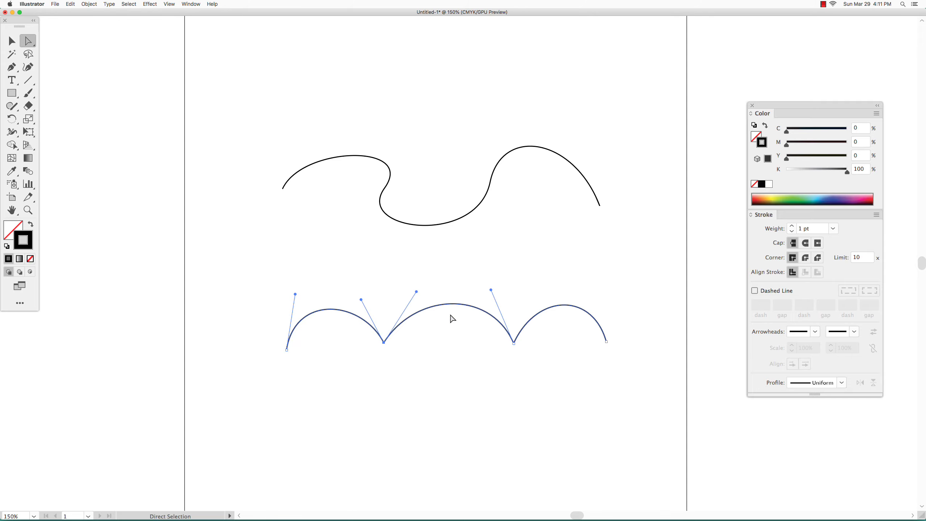
Raise both sides of the middle scallop and reshape the right scallop's left end.
drag(417, 292, 391, 246)
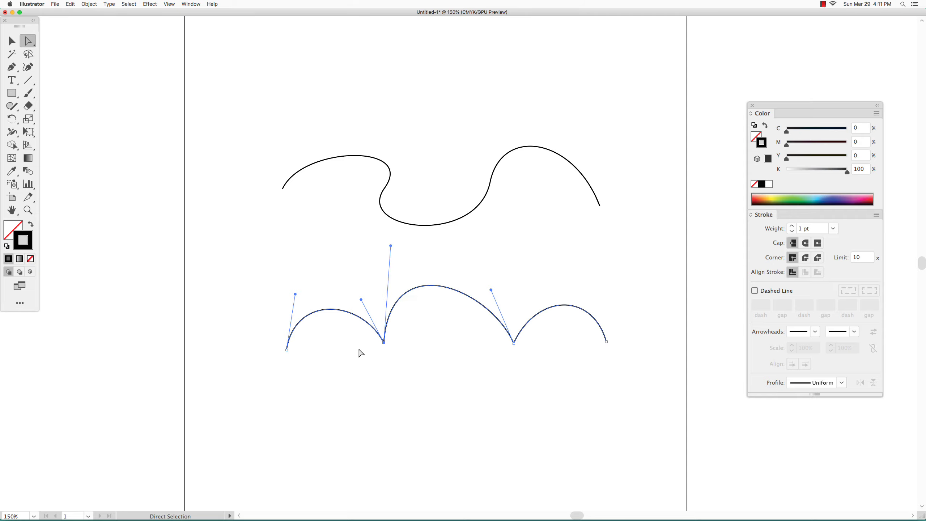
drag(492, 291, 506, 264)
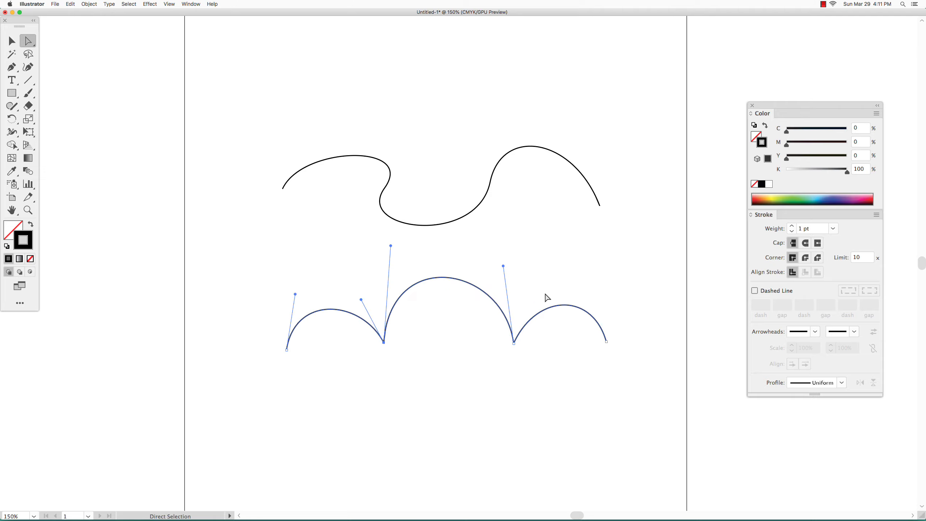
drag(537, 293, 534, 281)
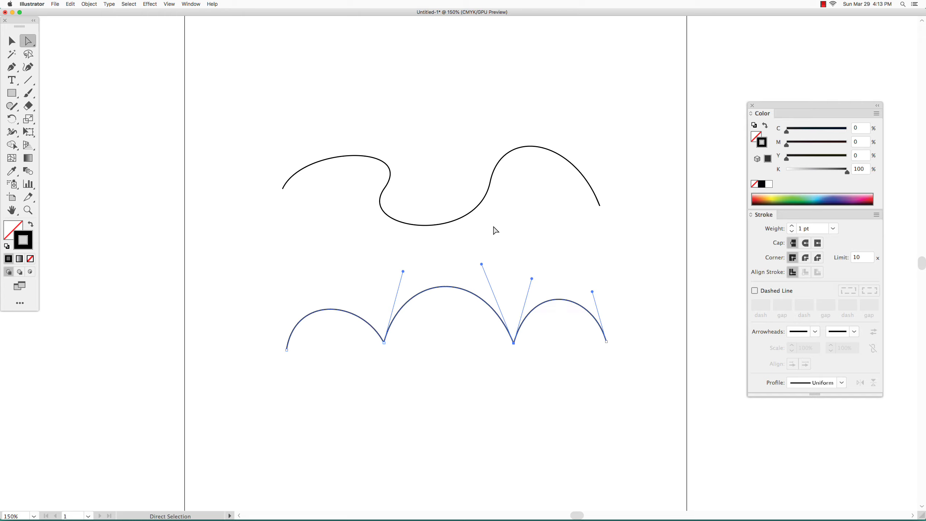
Reshape the wave's middle-bend handle and the arch handle left of the lower path's cusp.
click(490, 183)
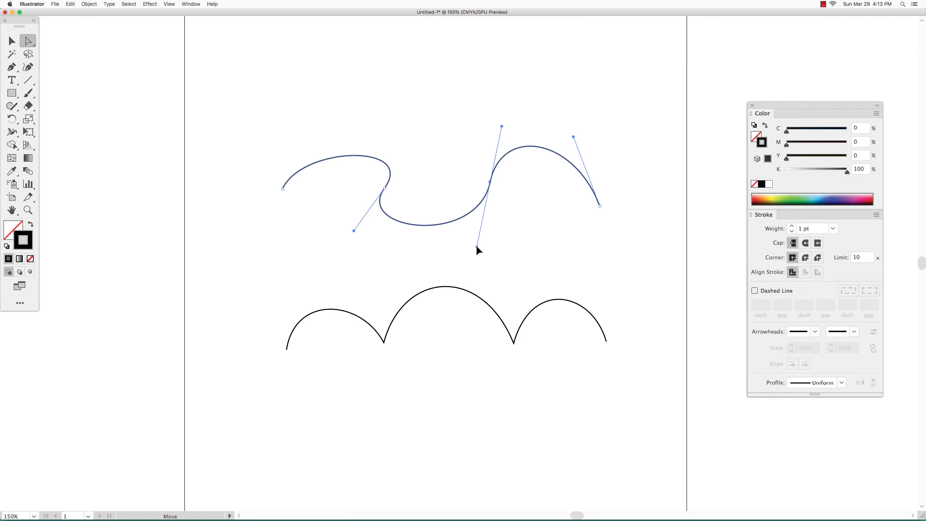
drag(477, 247, 530, 241)
click(514, 345)
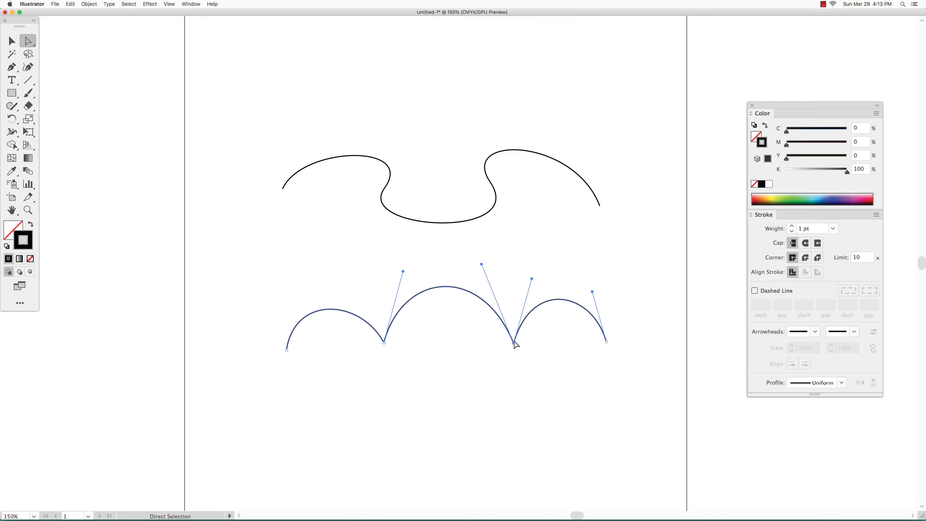
drag(482, 264, 500, 272)
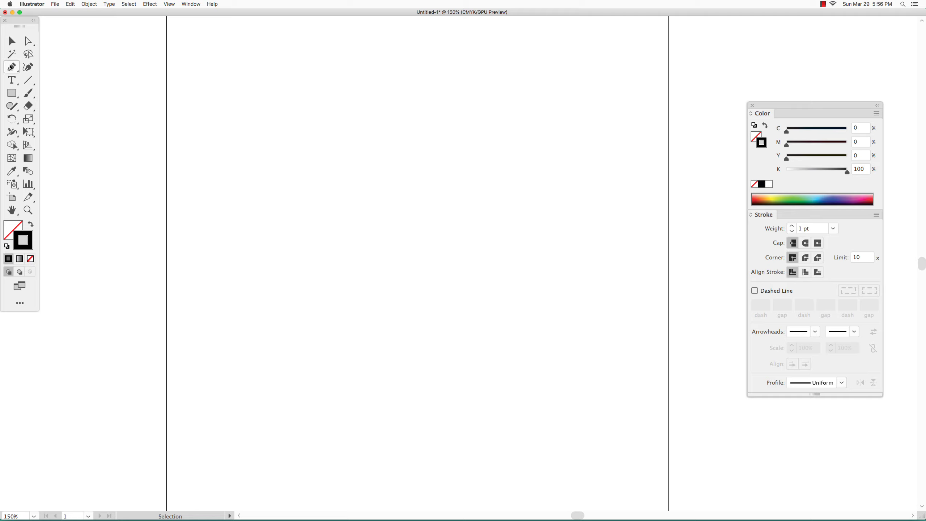
Draw a four-anchor smooth wave with two crests and a trough using the Pen tool.
click(11, 68)
drag(250, 210, 264, 150)
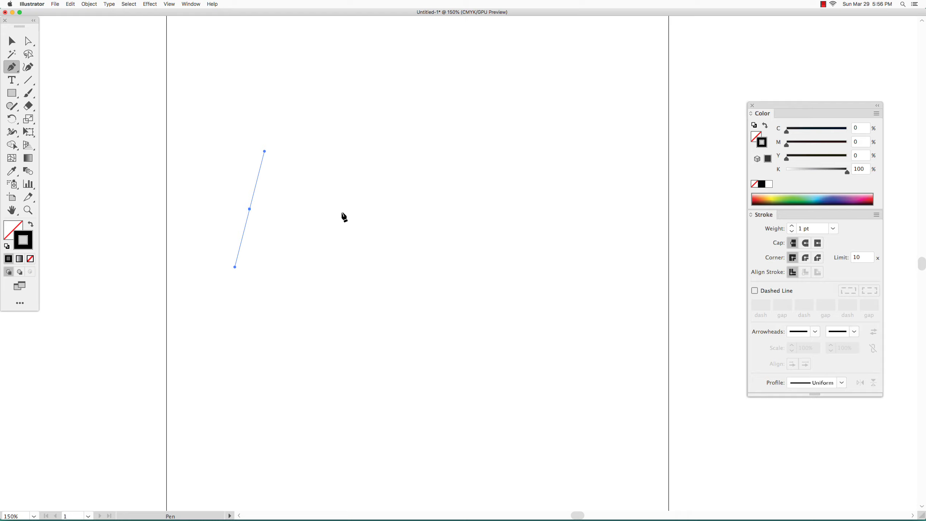
drag(341, 212, 363, 269)
drag(452, 204, 474, 150)
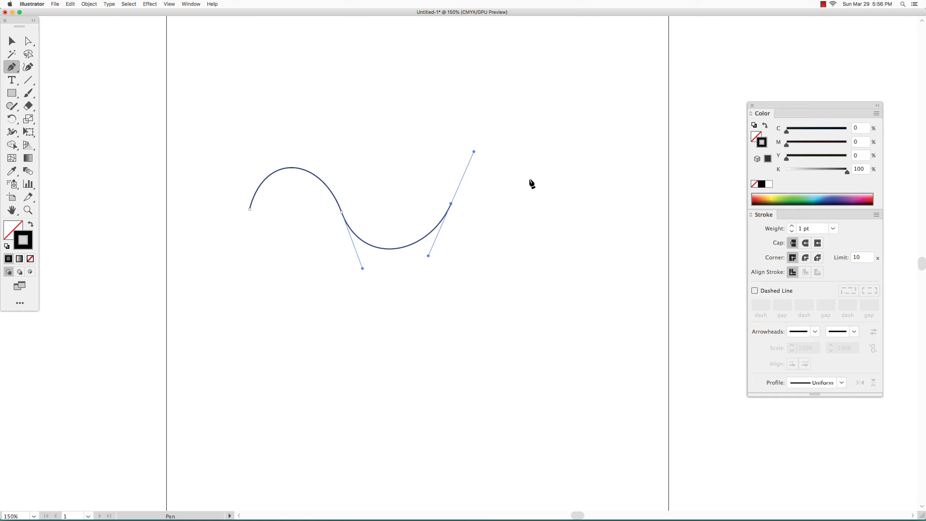
drag(562, 216, 590, 279)
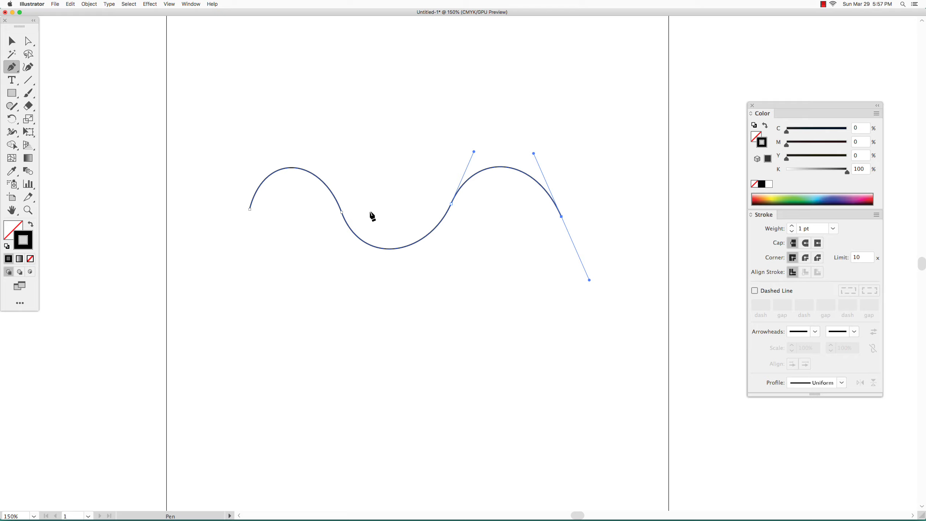
key(super)
scroll(483, 248, down, 4)
super+click(484, 248)
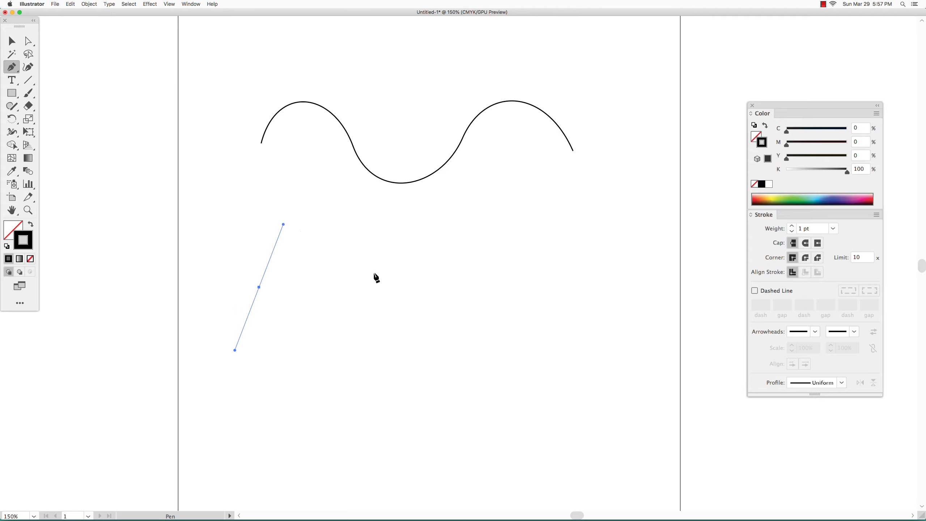
Drag out the first arch and convert its end into a corner with an upward handle.
drag(380, 296, 407, 359)
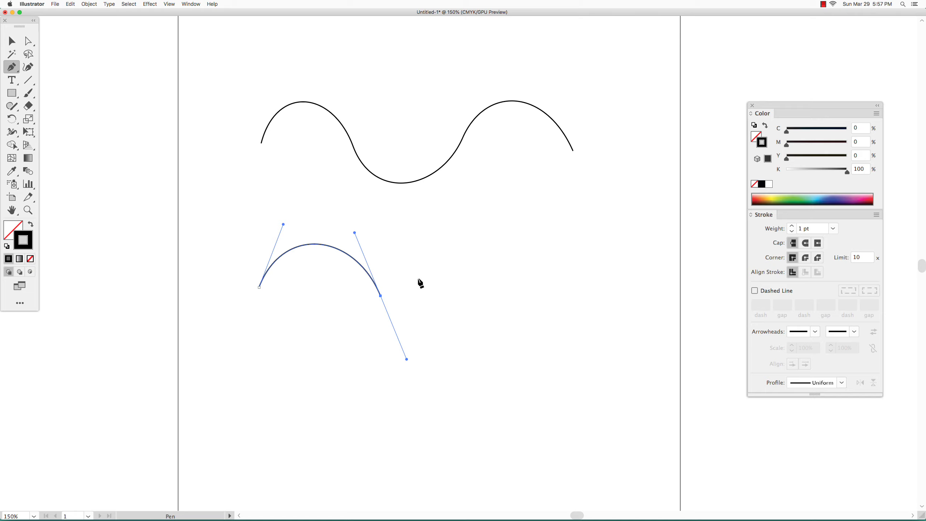
key(alt)
click(381, 295)
drag(407, 266, 417, 239)
Add a second arch, make its end a sharp corner, then add one more arch.
drag(508, 294, 535, 347)
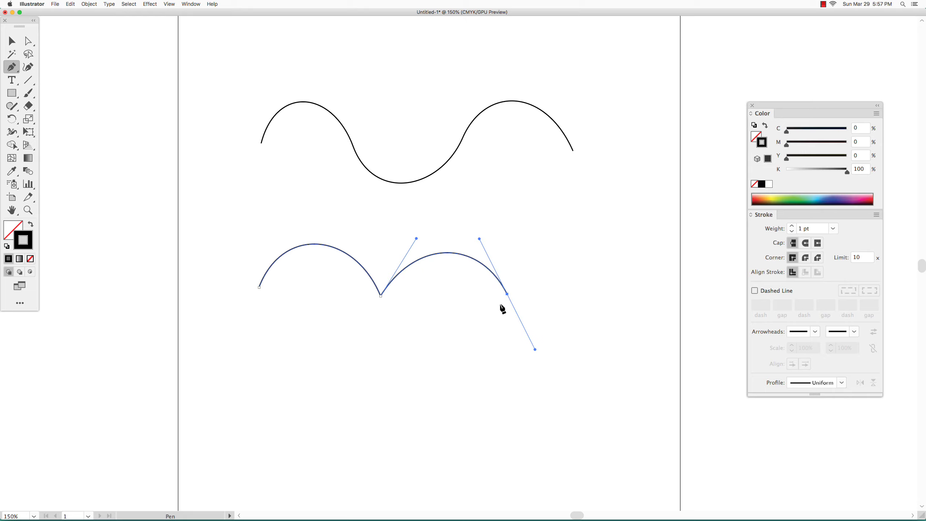
key(alt)
drag(508, 295, 523, 239)
drag(612, 292, 635, 346)
super+click(372, 210)
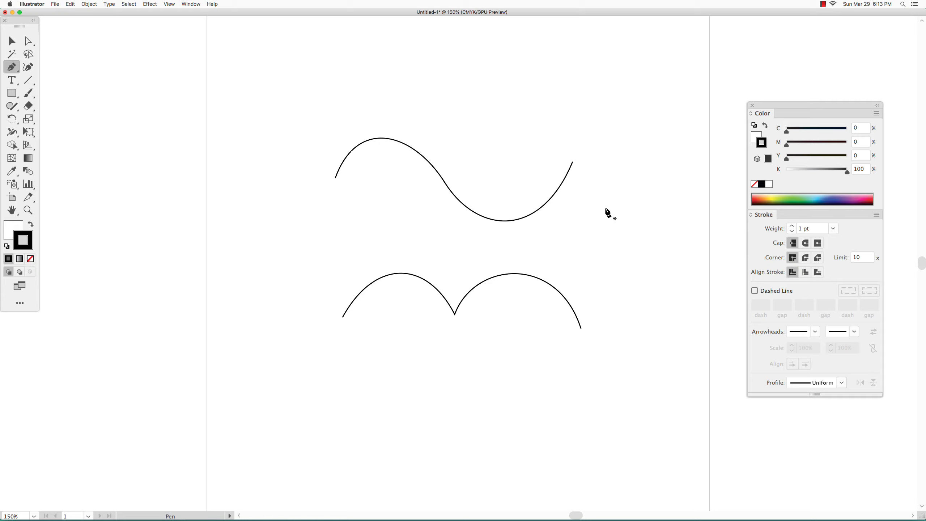
Make the wave's middle anchor a corner by dragging one handle alone with the Anchor Point tool.
click(19, 71)
click(29, 42)
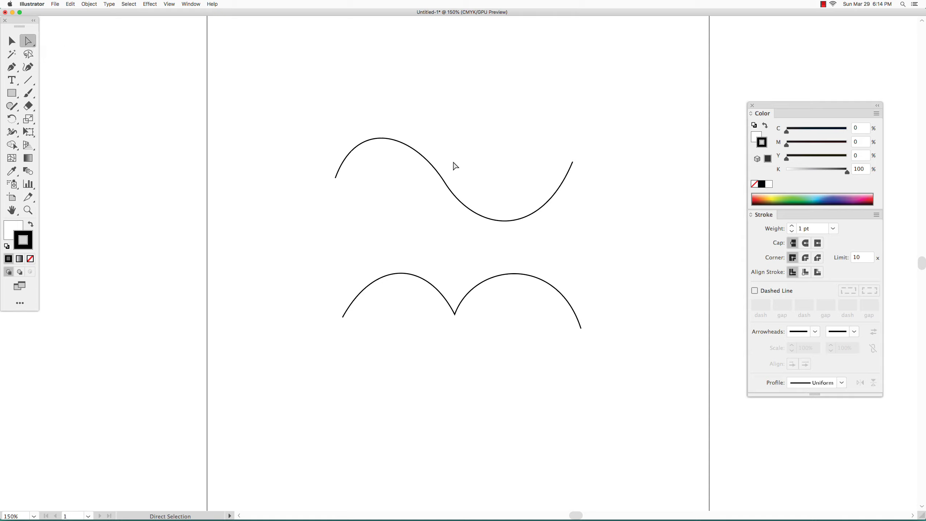
click(445, 182)
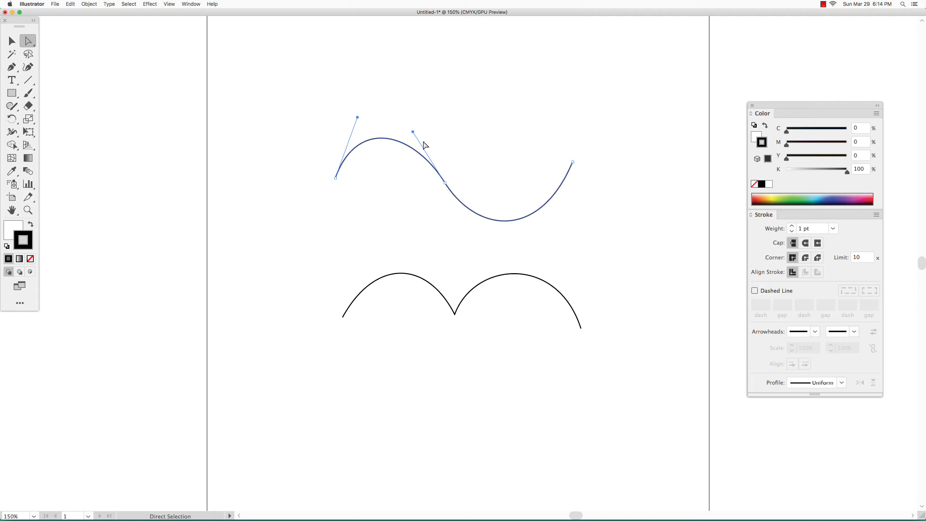
drag(11, 67, 60, 107)
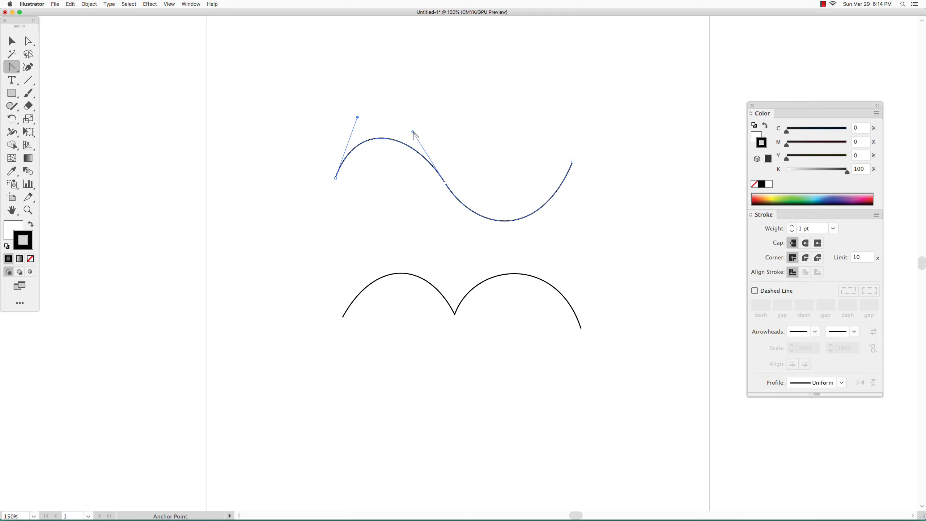
drag(414, 132, 485, 114)
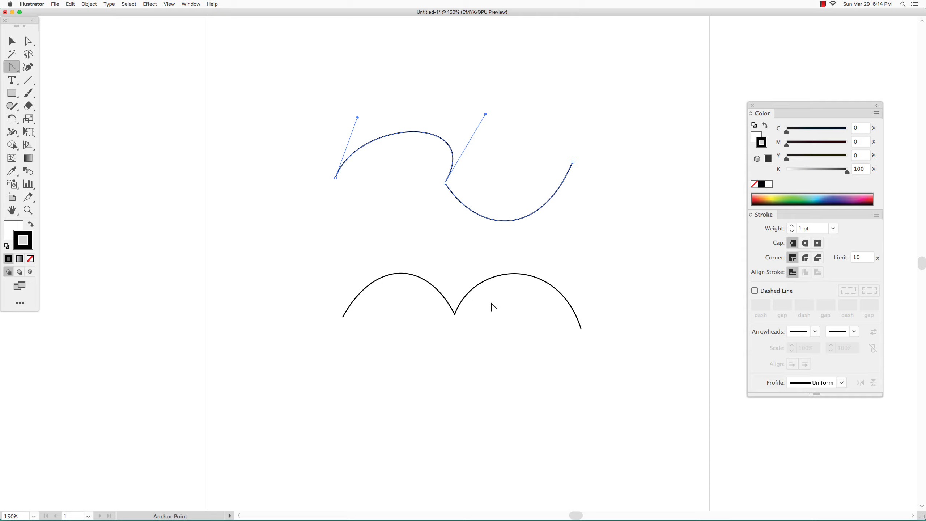
Smooth the lower path's middle cusp with the Anchor Point tool, then swing its handle back up to a sharp point.
click(28, 41)
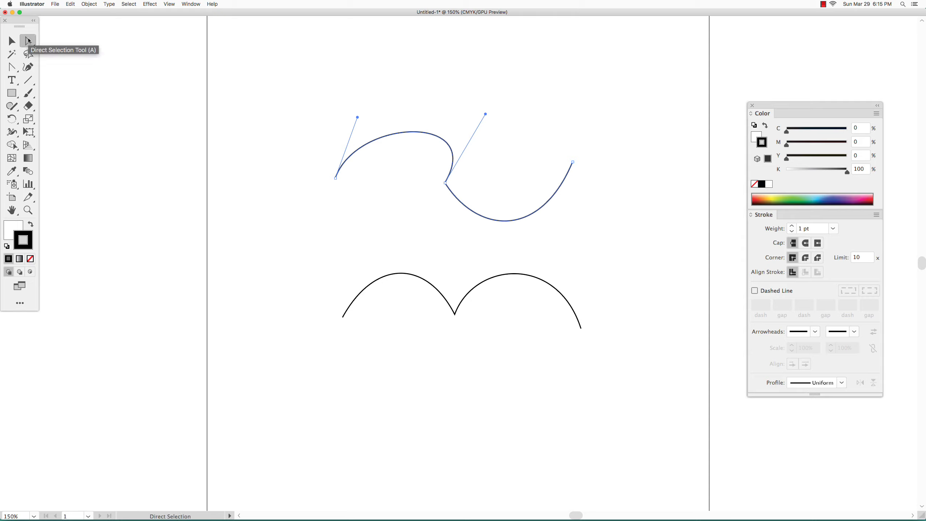
click(456, 315)
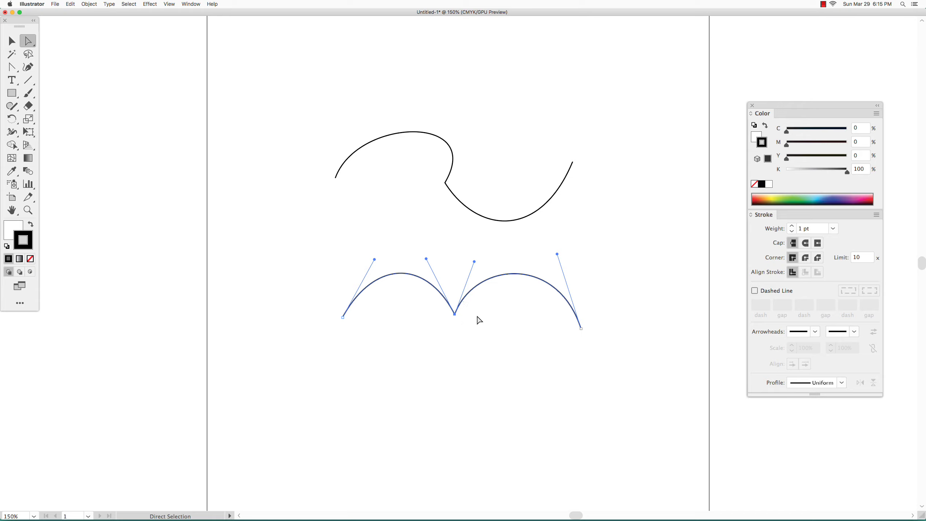
click(12, 68)
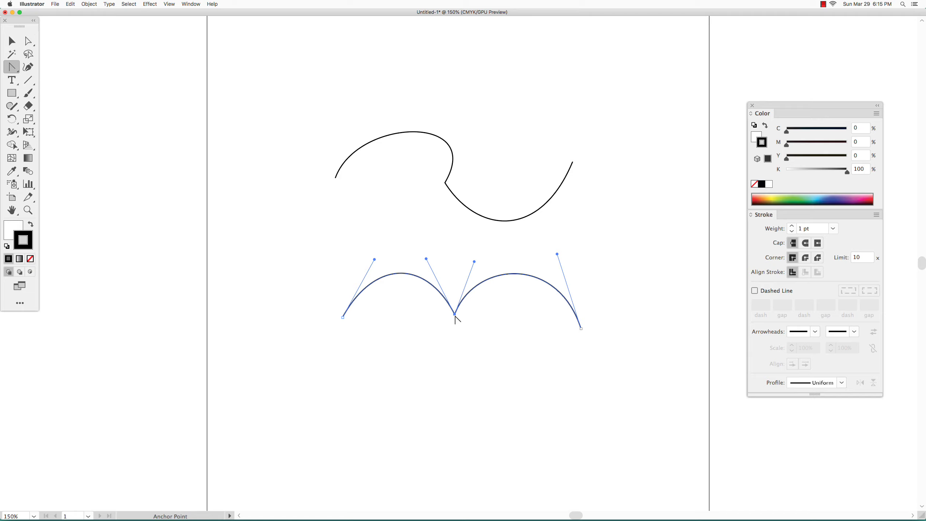
drag(456, 316, 490, 380)
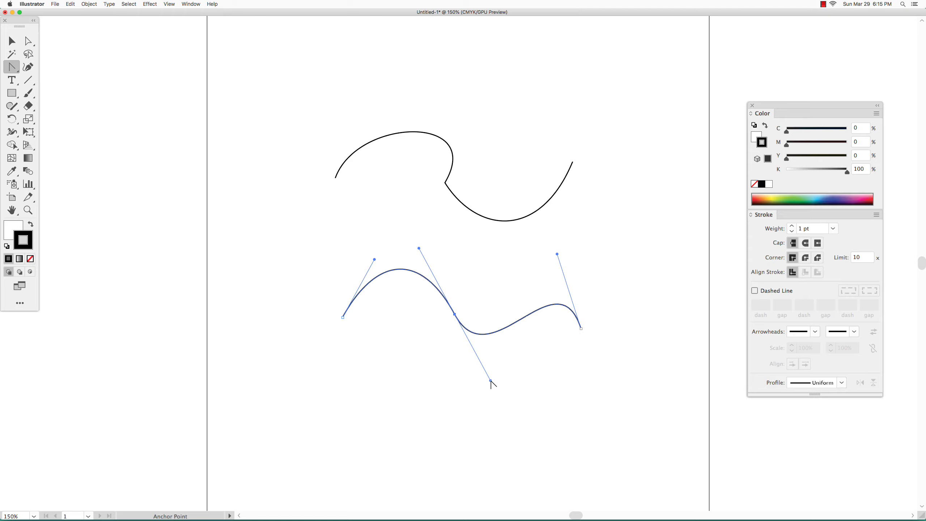
drag(491, 381, 487, 245)
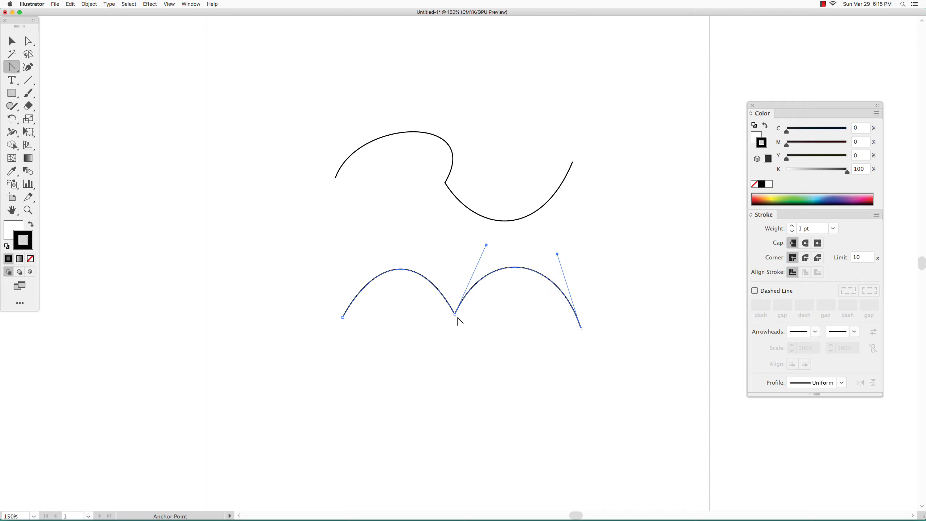